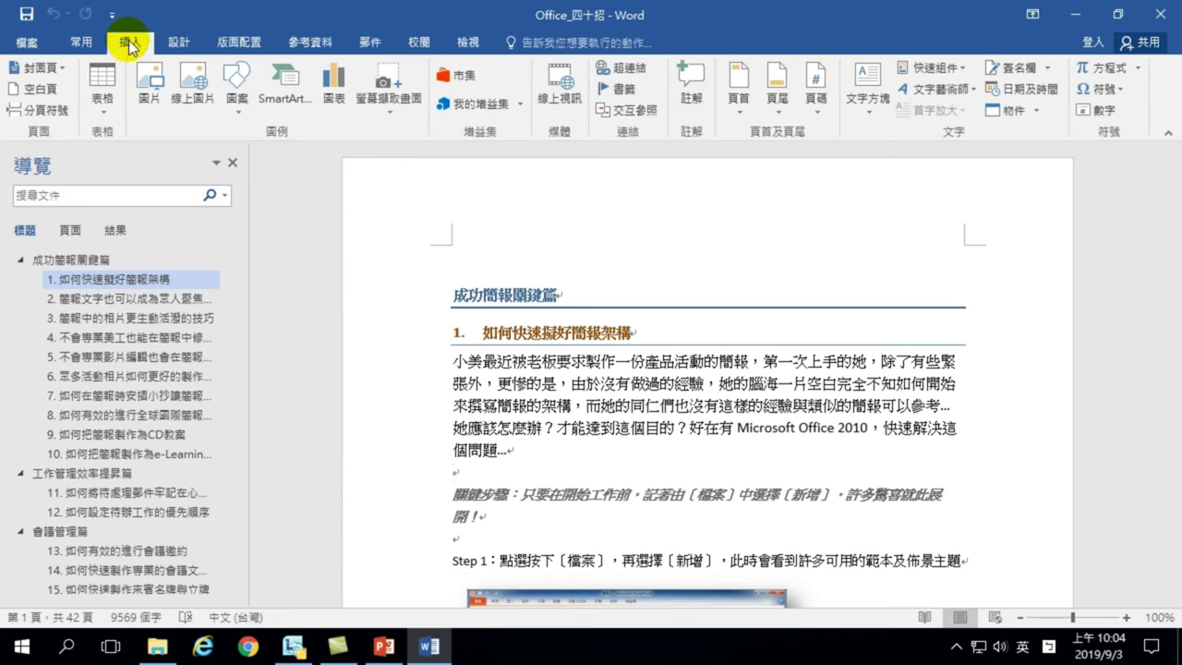
Step: Open the 方程式 (Equation) dropdown on the Insert tab to show preset equations
{"action": "left_click", "coordinate": [1140, 72]}
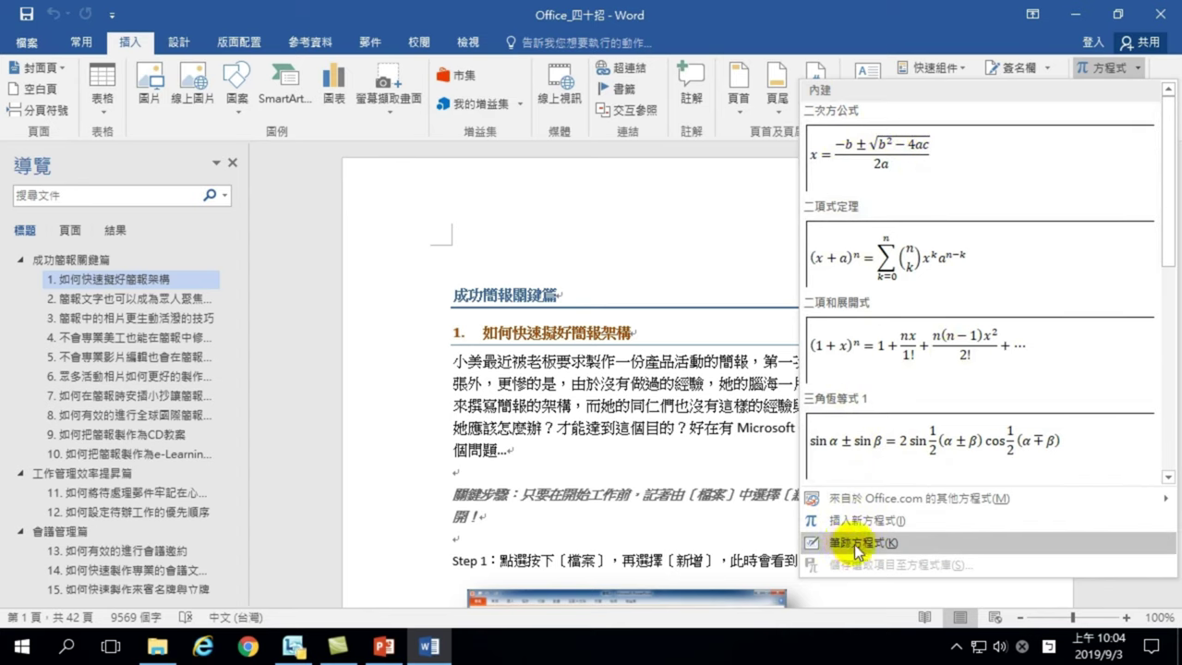
Step: Choose 筆跡方程式 (Ink Equation) from the equation gallery
{"action": "left_click", "coordinate": [886, 551]}
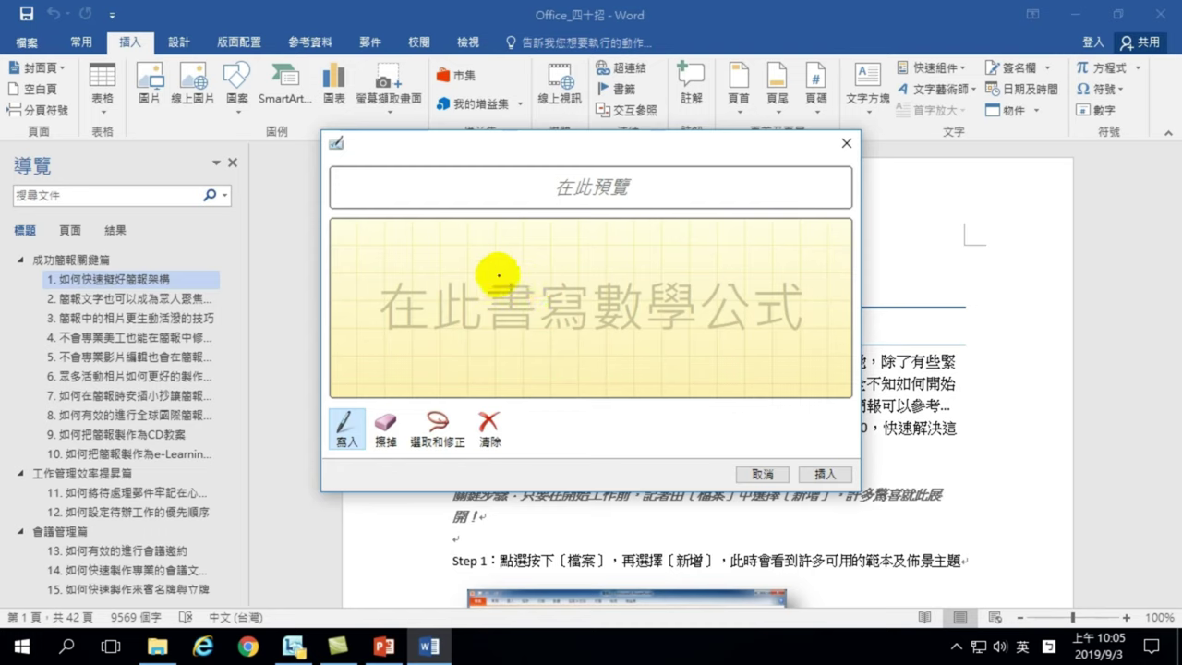
Step: Handwrite Σ with i=1 beneath and n above, then begin the A beside it
{"action": "left_click", "coordinate": [535, 268]}
{"action": "mouse_move", "coordinate": [534, 269]}
{"action": "left_mouse_down"}
{"action": "mouse_move", "coordinate": [499, 323]}
{"action": "mouse_move", "coordinate": [552, 320]}
{"action": "left_mouse_up"}
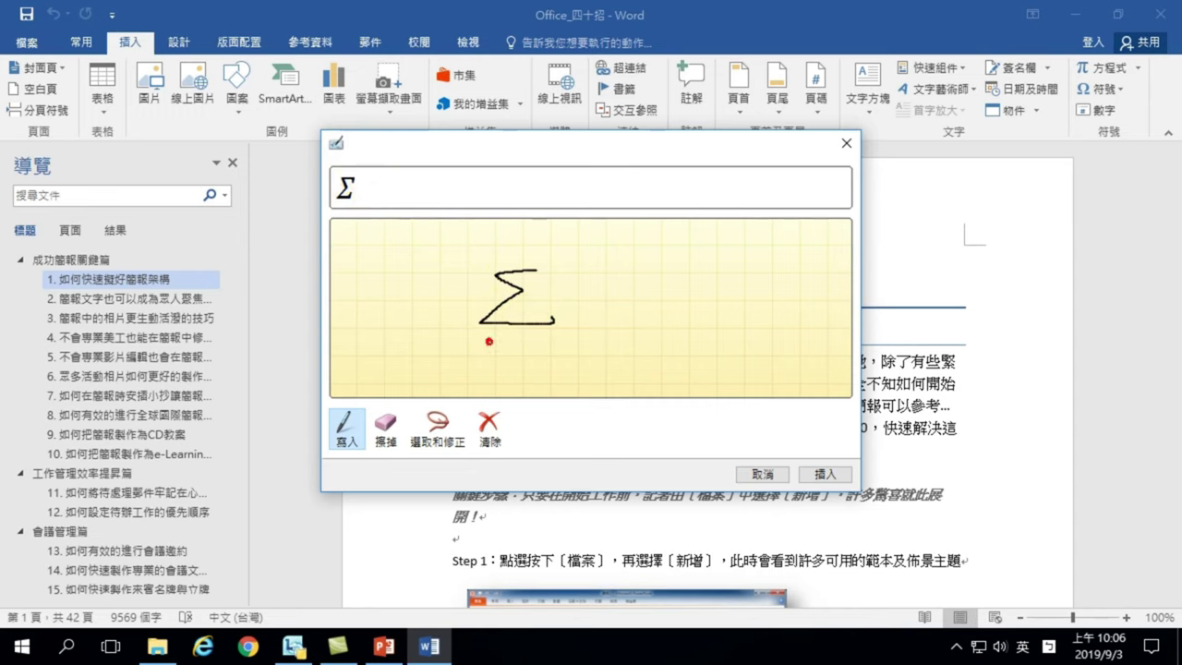
{"action": "left_click_drag", "start_coordinate": [489, 339], "coordinate": [490, 356]}
{"action": "left_click", "coordinate": [489, 330]}
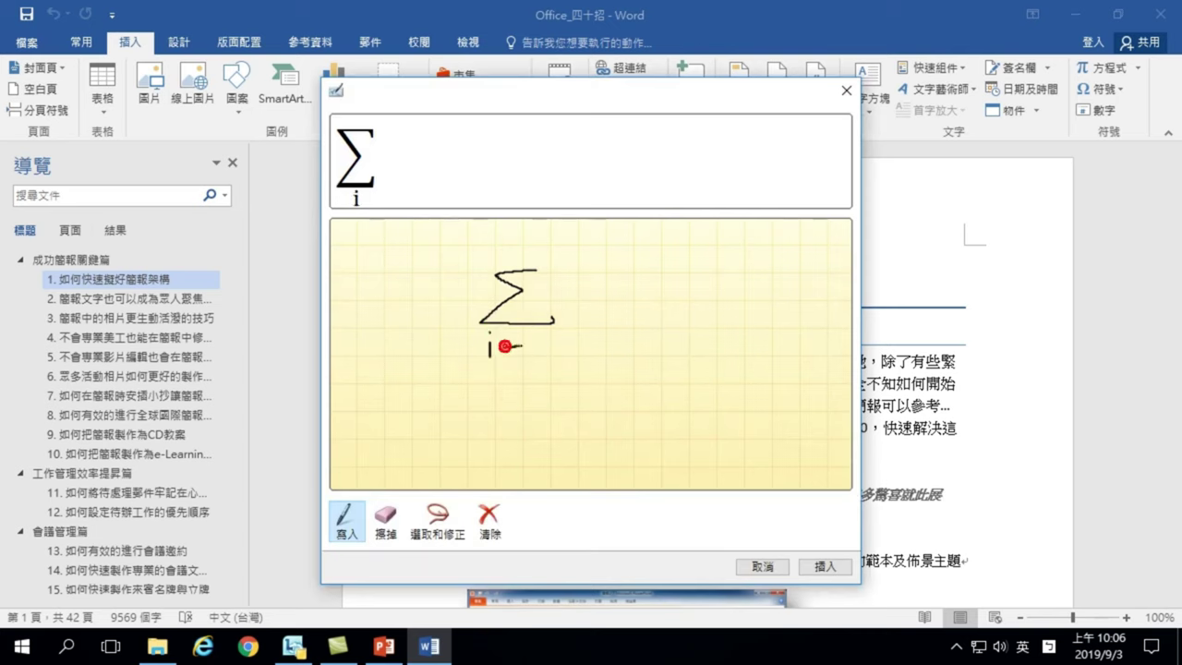
{"action": "left_click_drag", "start_coordinate": [504, 343], "coordinate": [535, 356]}
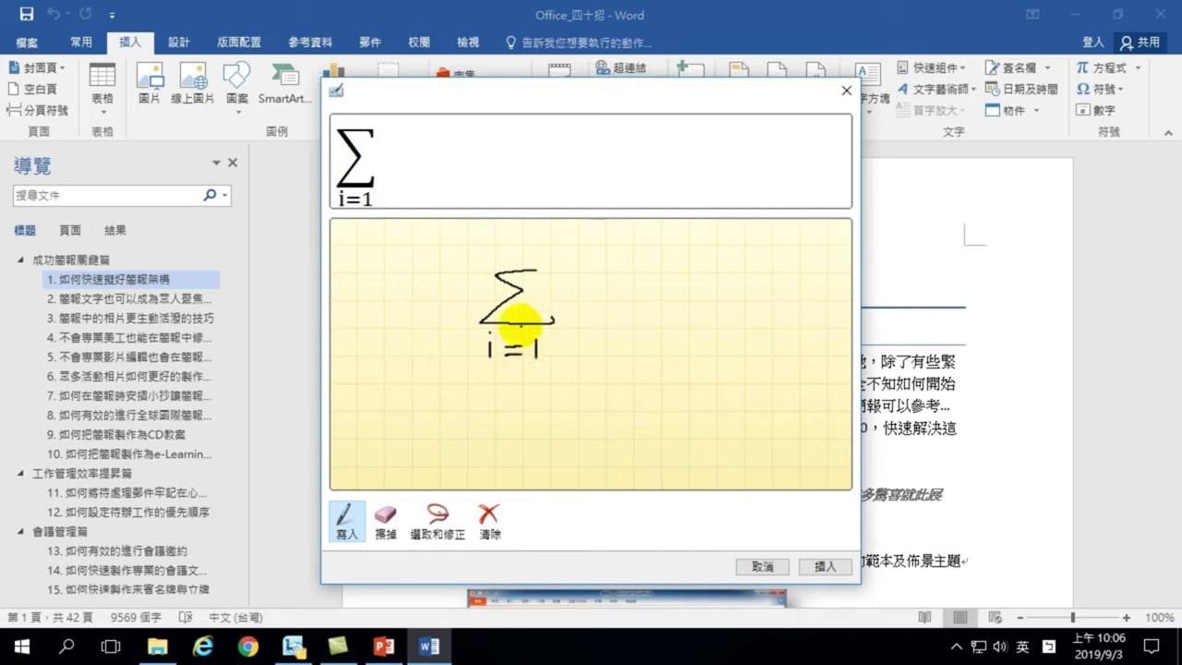
{"action": "left_click_drag", "start_coordinate": [512, 243], "coordinate": [525, 256]}
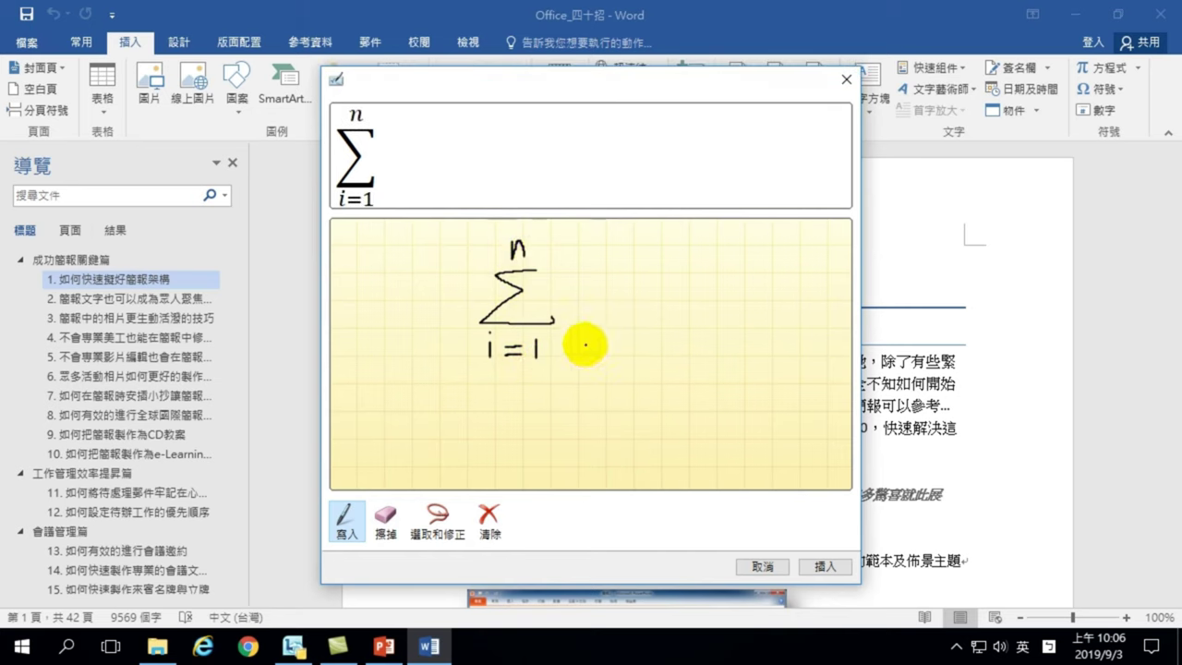
{"action": "left_click_drag", "start_coordinate": [578, 274], "coordinate": [563, 316]}
Step: Complete the handwritten A with subscript x so the preview shows Σ from i=1 to n of A_x
{"action": "left_click", "coordinate": [580, 276]}
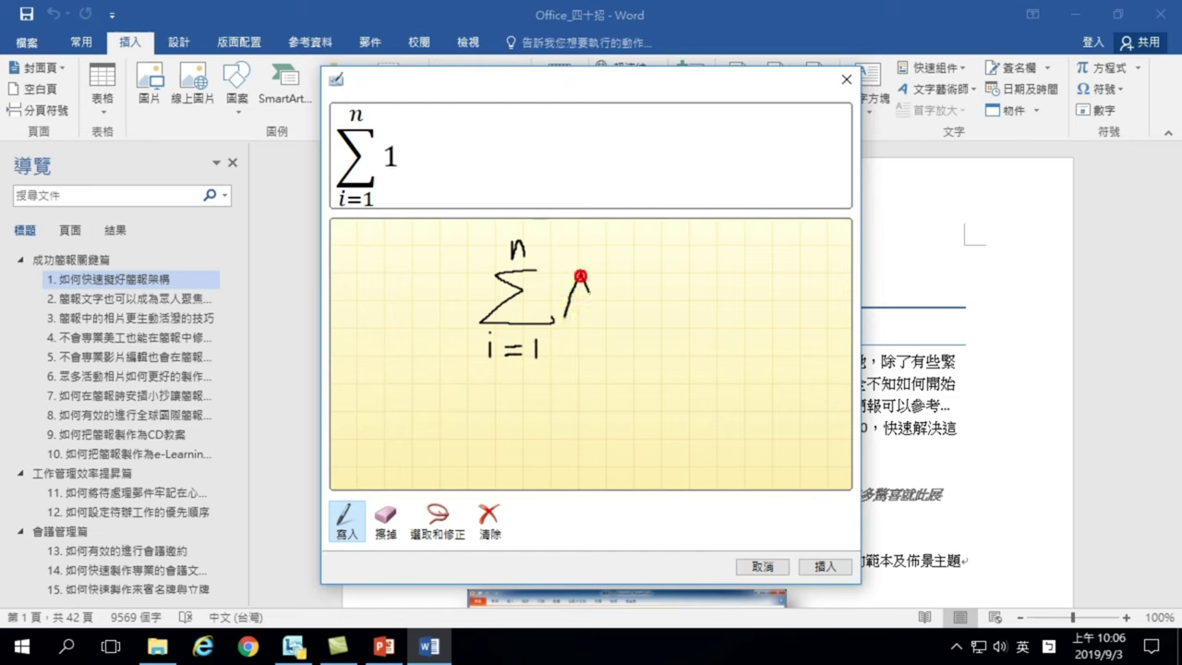
{"action": "mouse_move", "coordinate": [580, 276]}
{"action": "left_mouse_down"}
{"action": "mouse_move", "coordinate": [596, 318]}
{"action": "mouse_move", "coordinate": [591, 300]}
{"action": "mouse_move", "coordinate": [613, 316]}
{"action": "mouse_move", "coordinate": [600, 318]}
{"action": "left_mouse_up"}
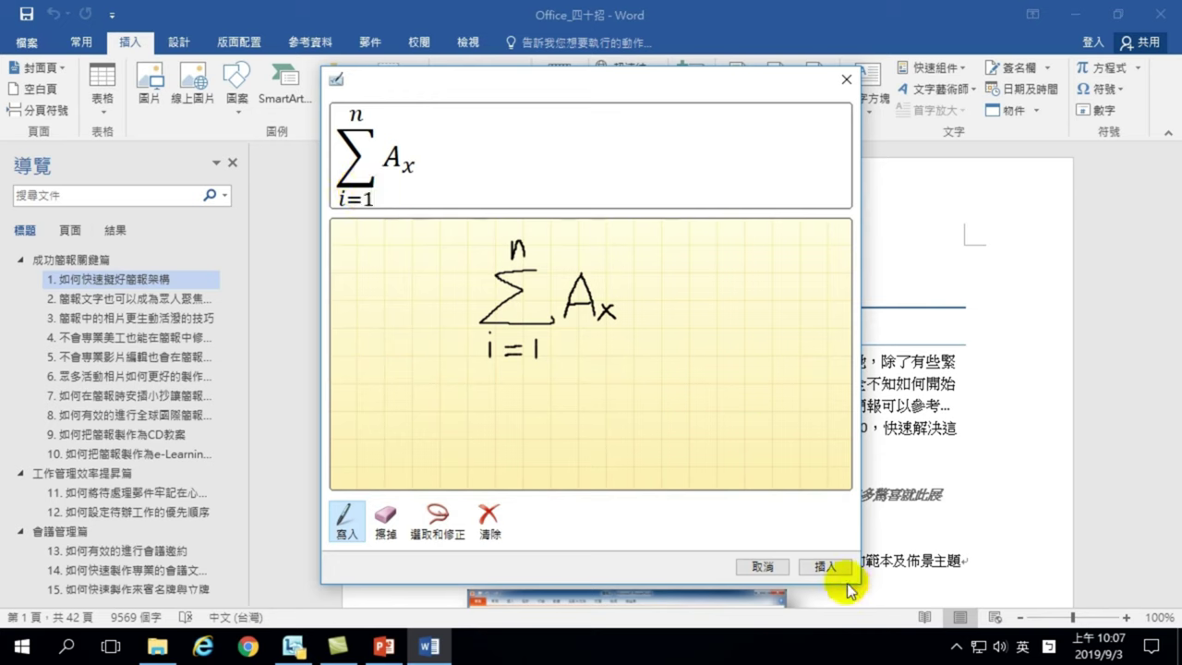
Step: Insert the recognised Σ A_x equation into the document and deselect it
{"action": "left_click", "coordinate": [825, 566]}
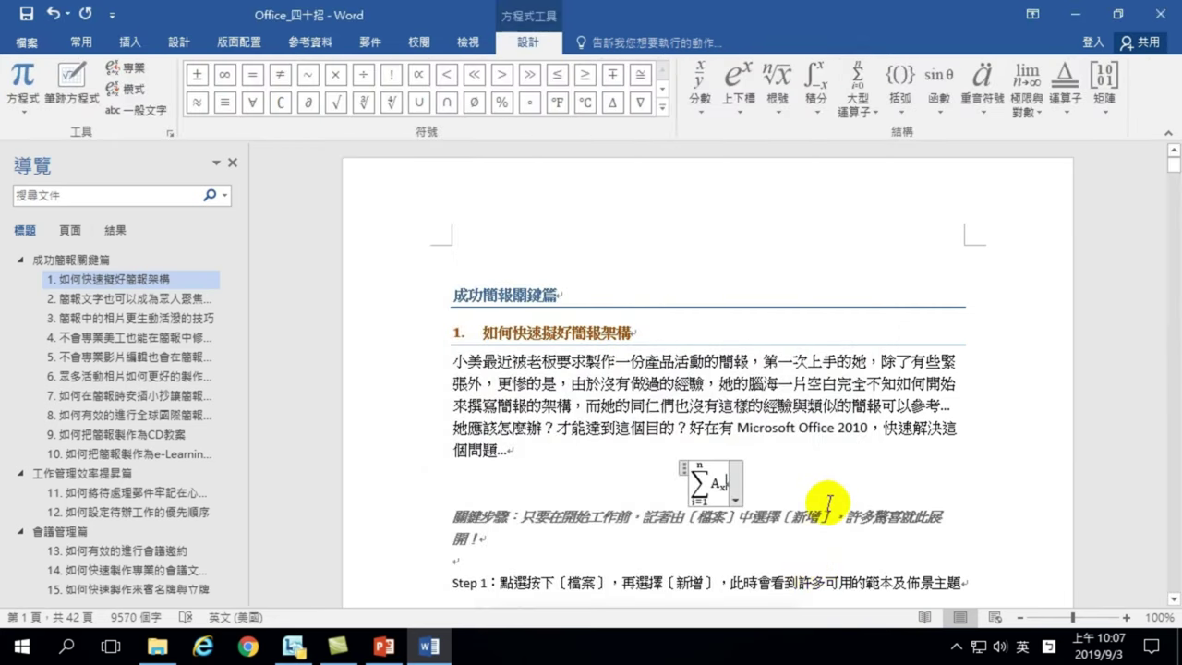
{"action": "left_click", "coordinate": [794, 407]}
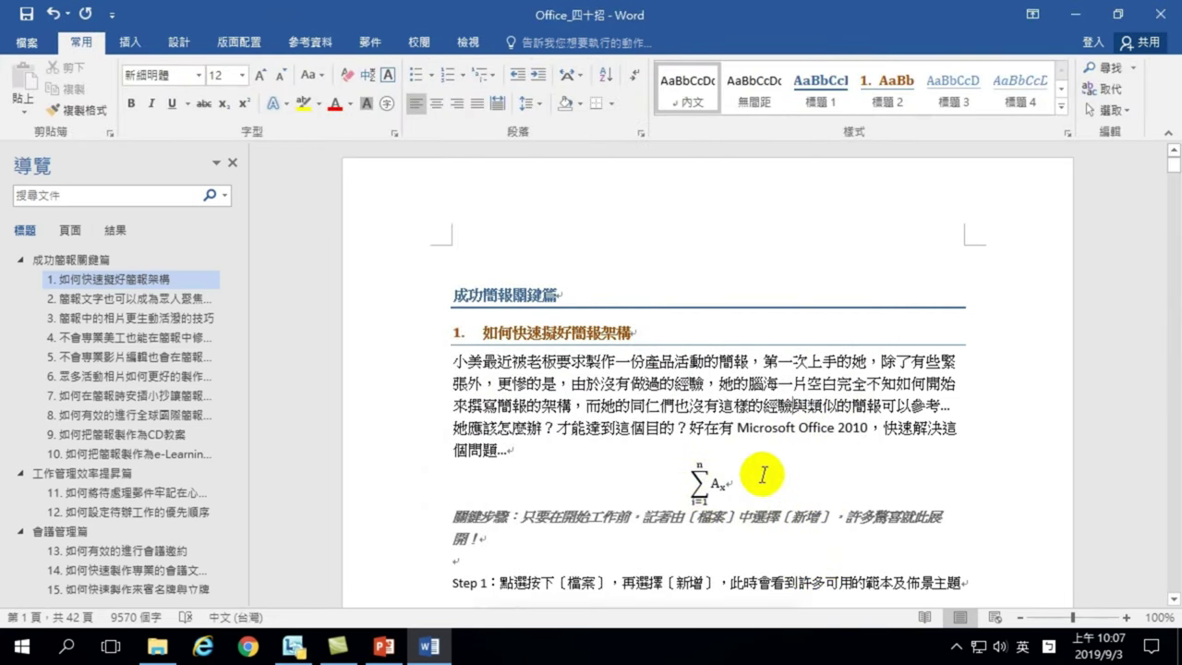